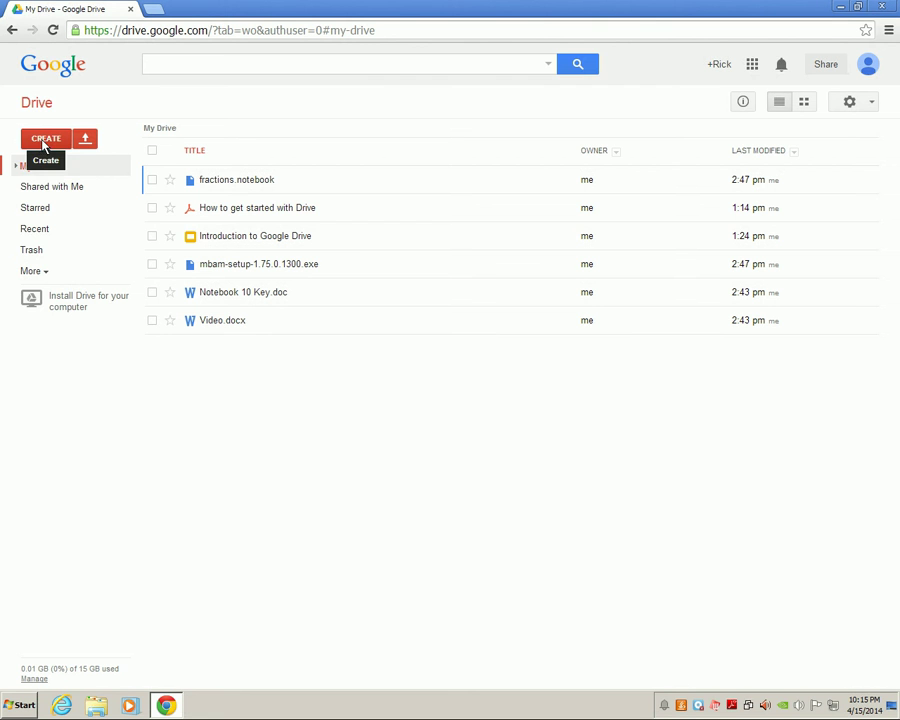
Step: Create a new blank document from Drive and rename it "Tech Doc"
{"action": "left_click", "coordinate": [43, 146]}
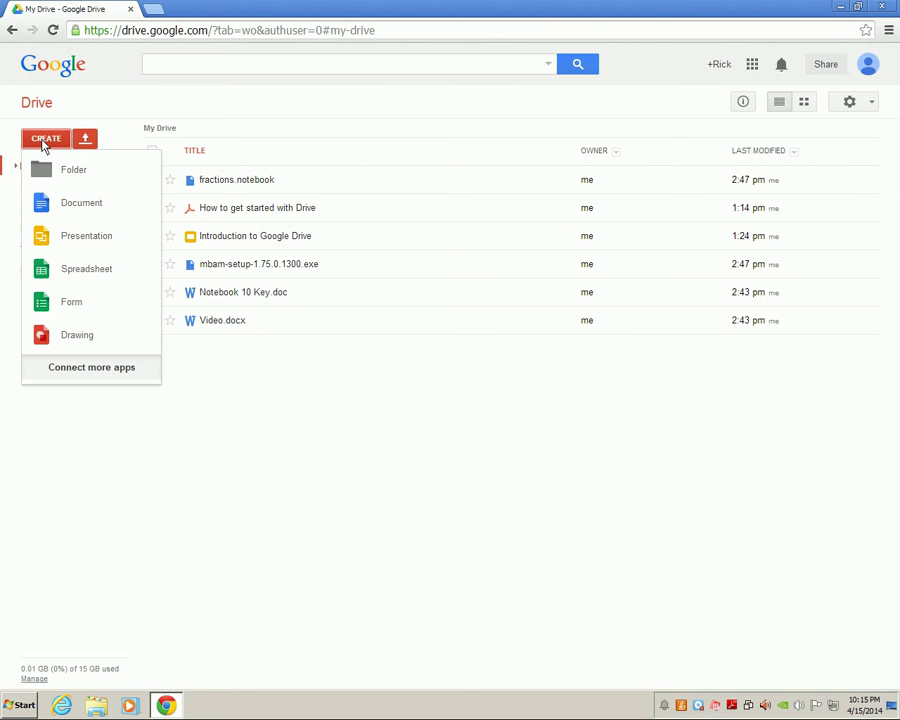
{"action": "left_click", "coordinate": [79, 208]}
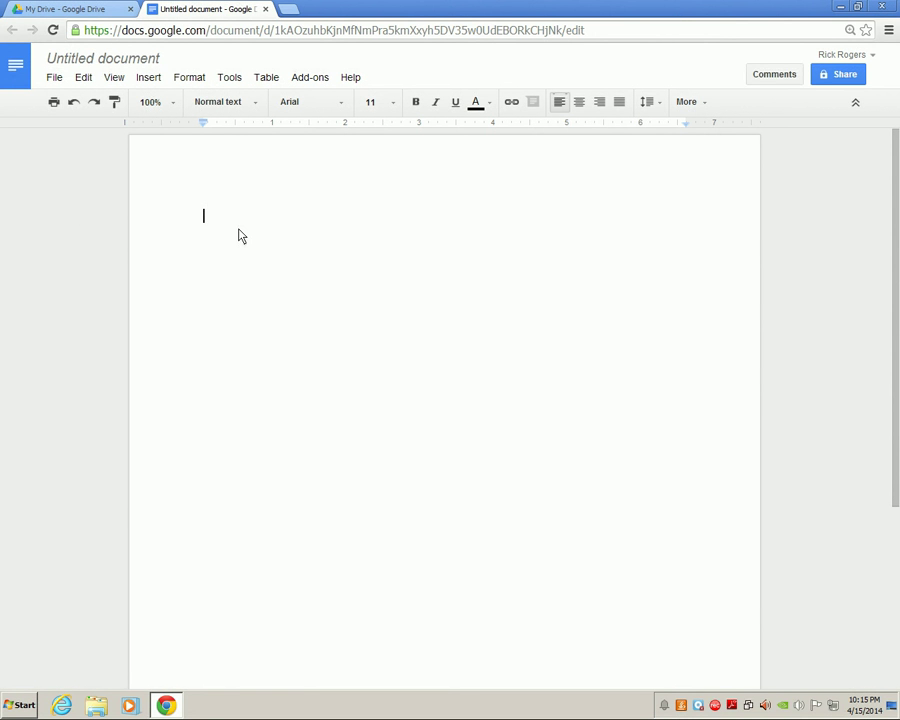
{"action": "left_click", "coordinate": [124, 62]}
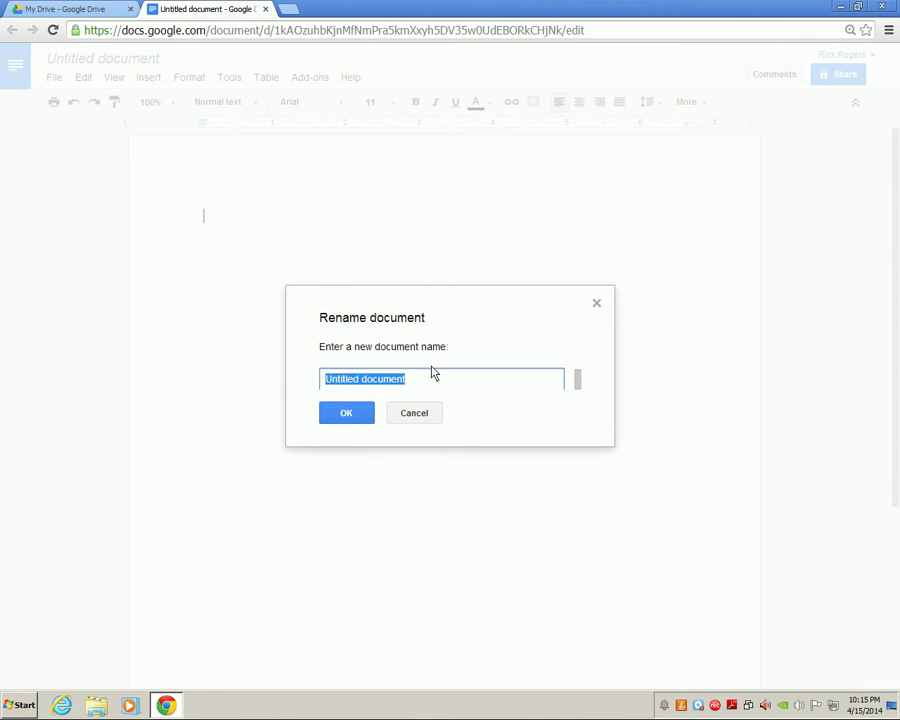
{"action": "key", "text": "BackSpace"}
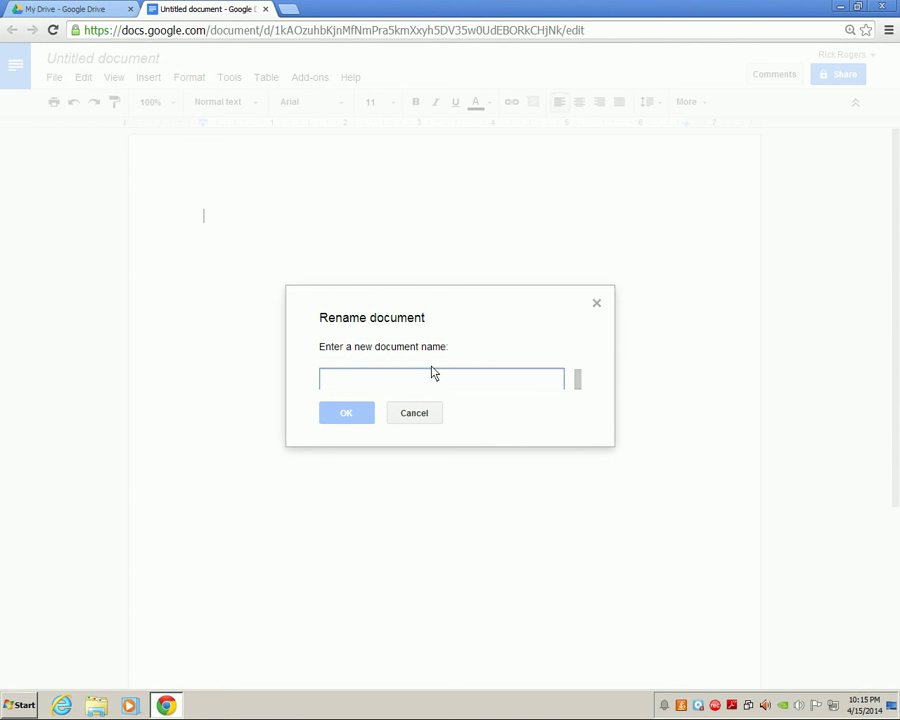
{"action": "type", "text": "Tech "}
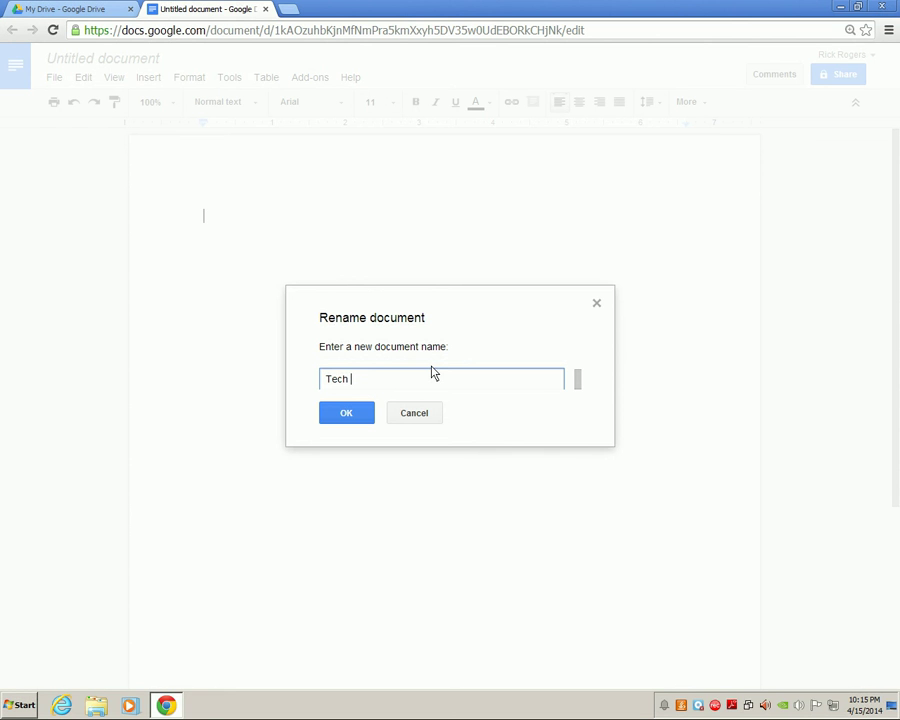
{"action": "type", "text": "Doc"}
{"action": "key", "text": "Return"}
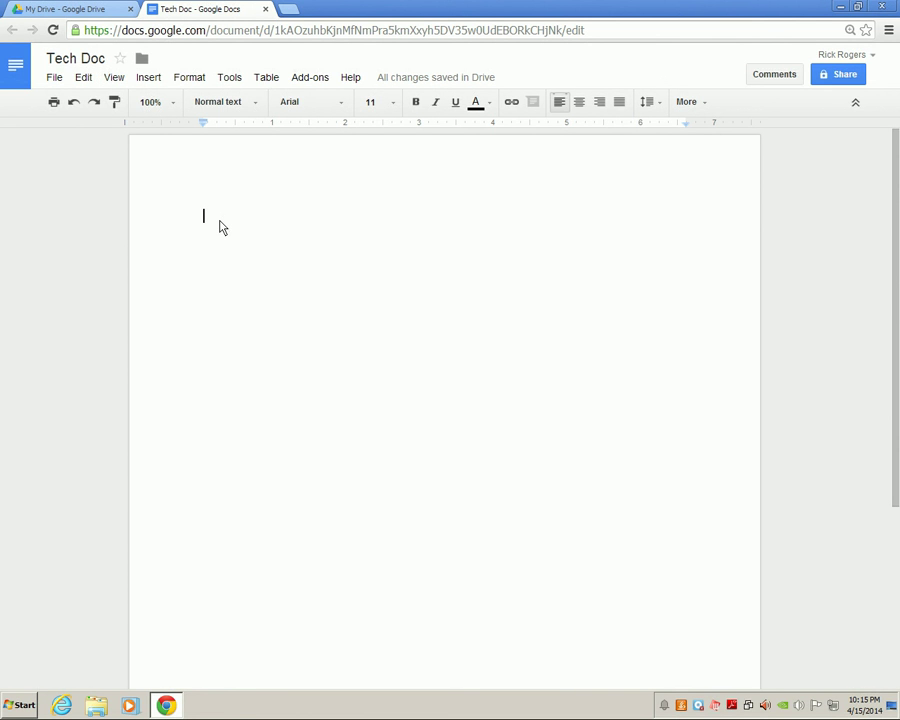
Step: Write "This is a test." and "I like Google Drive." on separate lines, and close the document
{"action": "type", "text": "Th"}
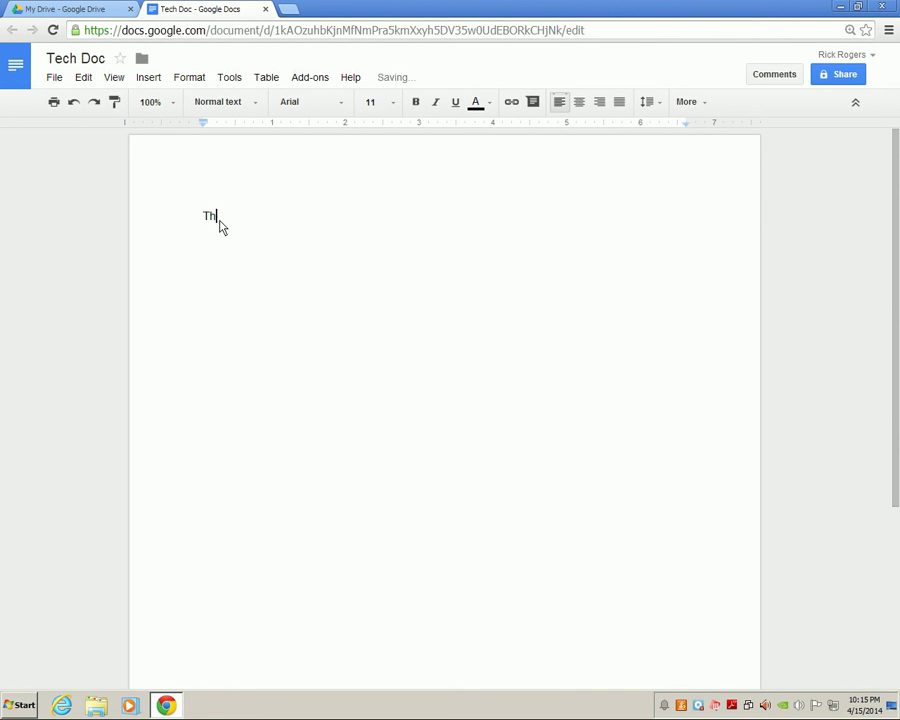
{"action": "type", "text": "is is a test."}
{"action": "key", "text": "Return"}
{"action": "type", "text": "I like Googk"}
{"action": "key", "text": "BackSpace"}
{"action": "type", "text": "le Drive."}
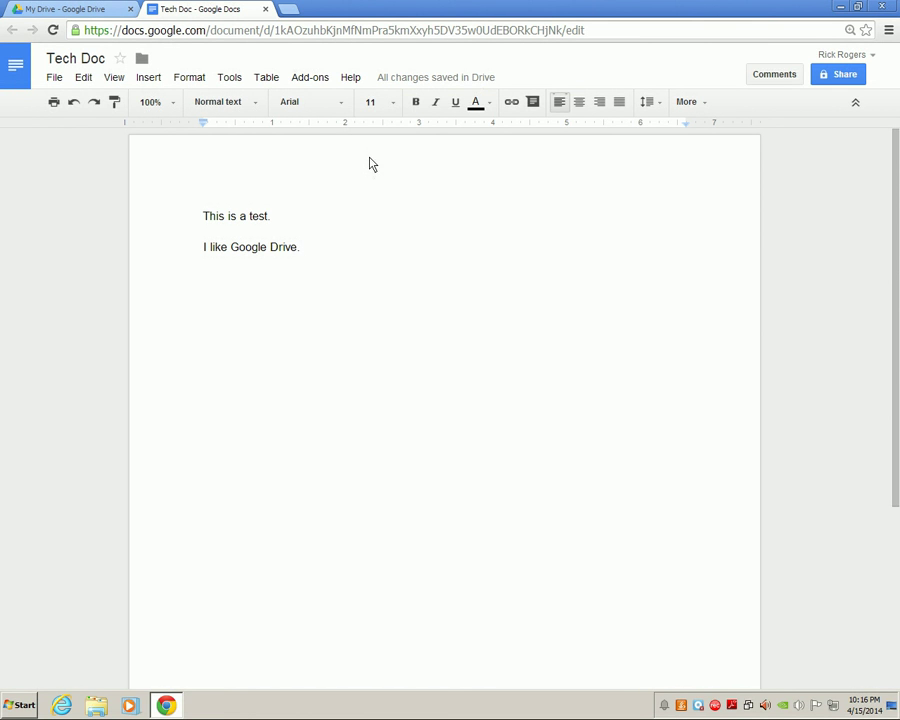
{"action": "left_click", "coordinate": [266, 10]}
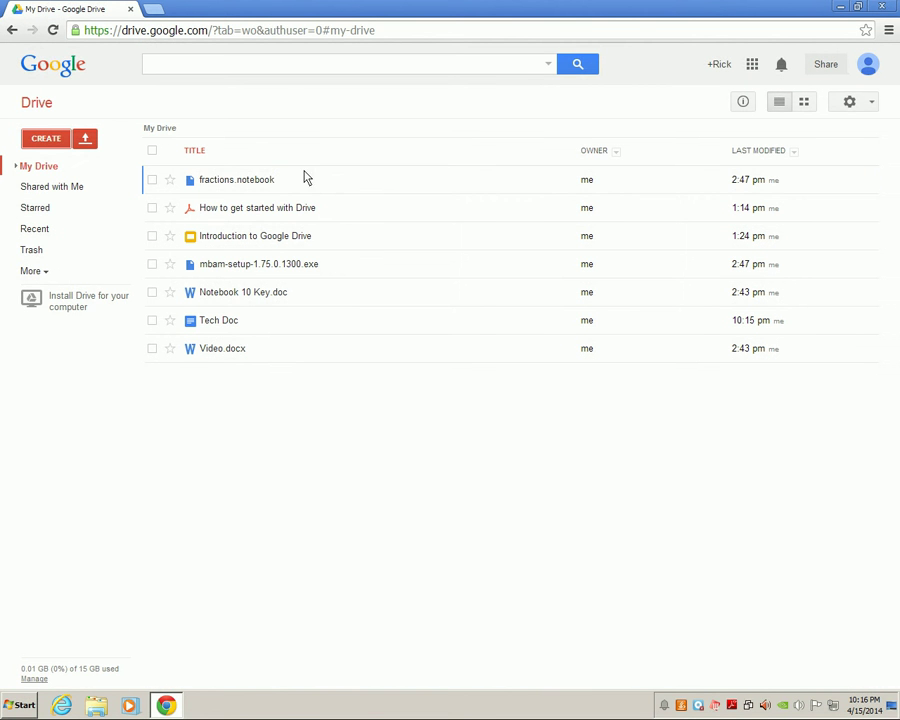
Step: Reopen Tech Doc and add a third line of random filler letters below "I like Google Drive."
{"action": "left_click", "coordinate": [220, 322]}
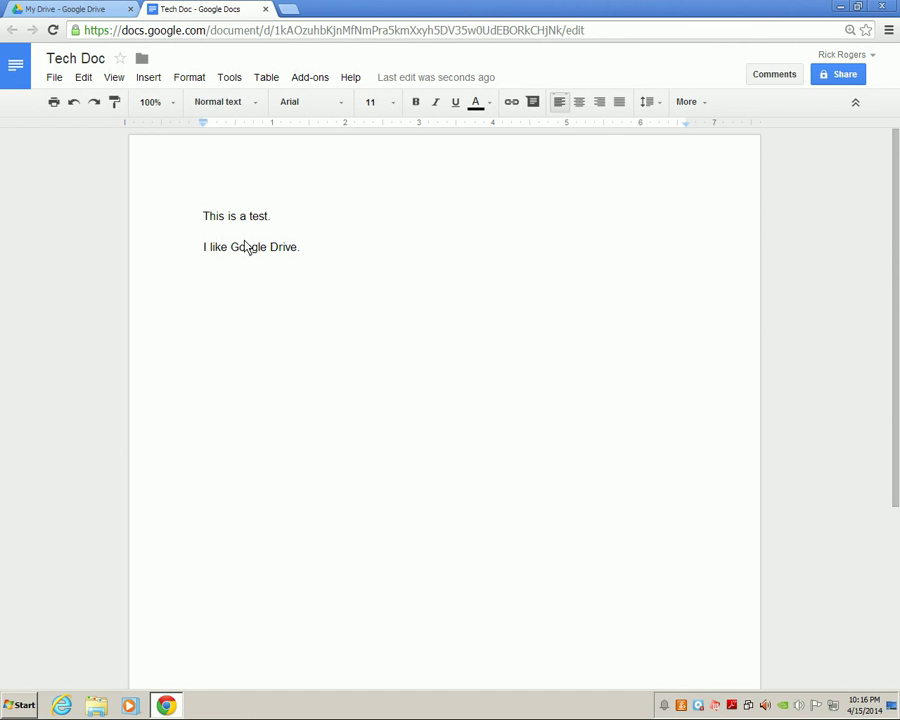
{"action": "left_click", "coordinate": [318, 262]}
{"action": "key", "text": "Return"}
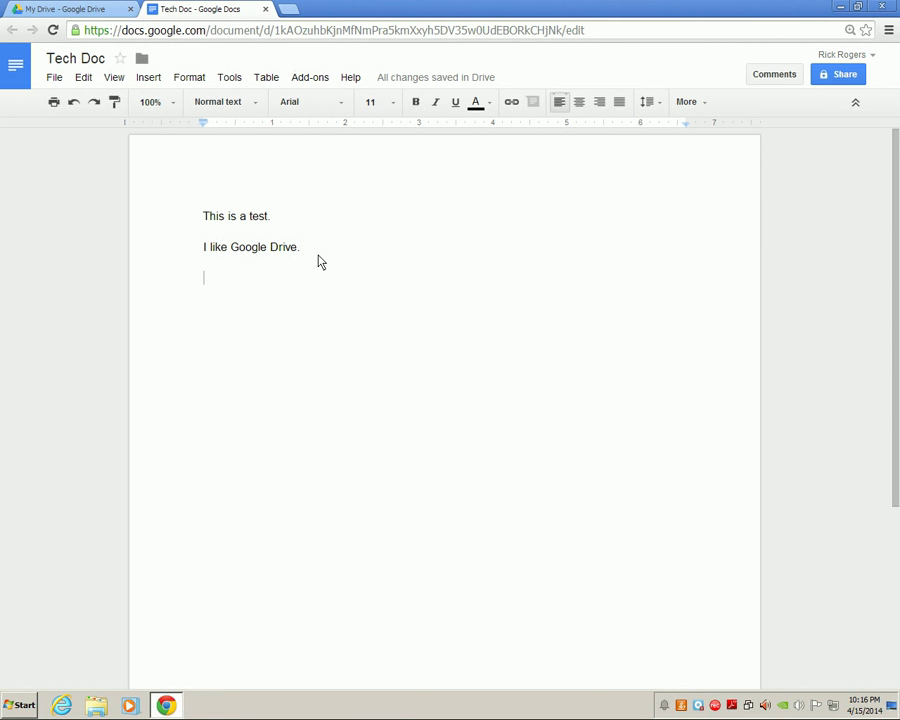
{"action": "type", "text": "j"}
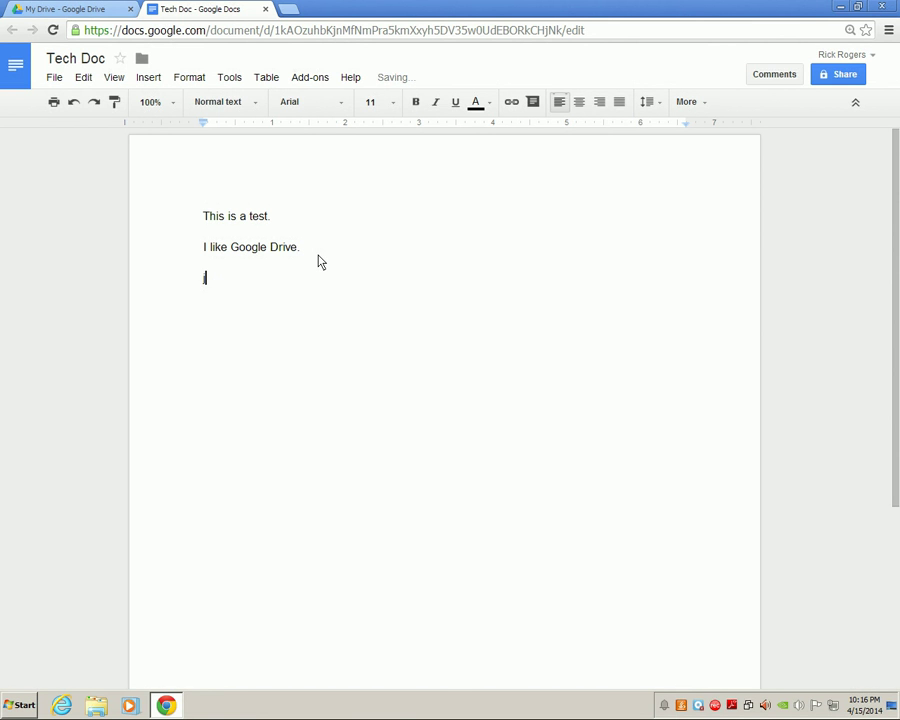
{"action": "type", "text": "lkjsdsdlka;jsfald;kjsdakl;jasfd;lkjsadf;lksdfja;sdlfkjsd;lkjs"}
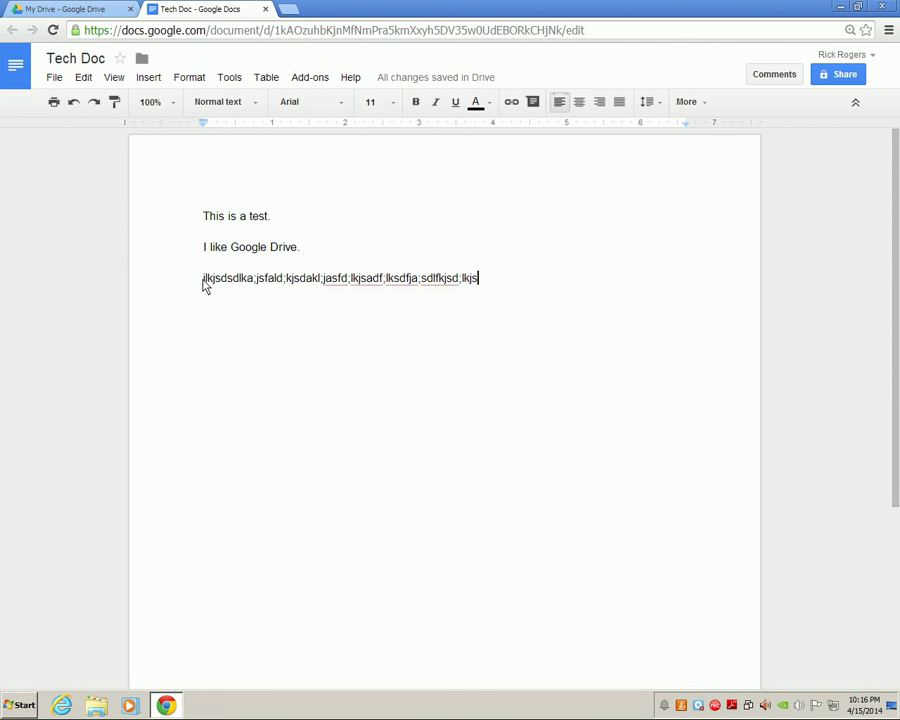
Step: Format the filler line at size 36 in bold, italic, underlined red text
{"action": "left_click_drag", "start_coordinate": [209, 287], "coordinate": [493, 289]}
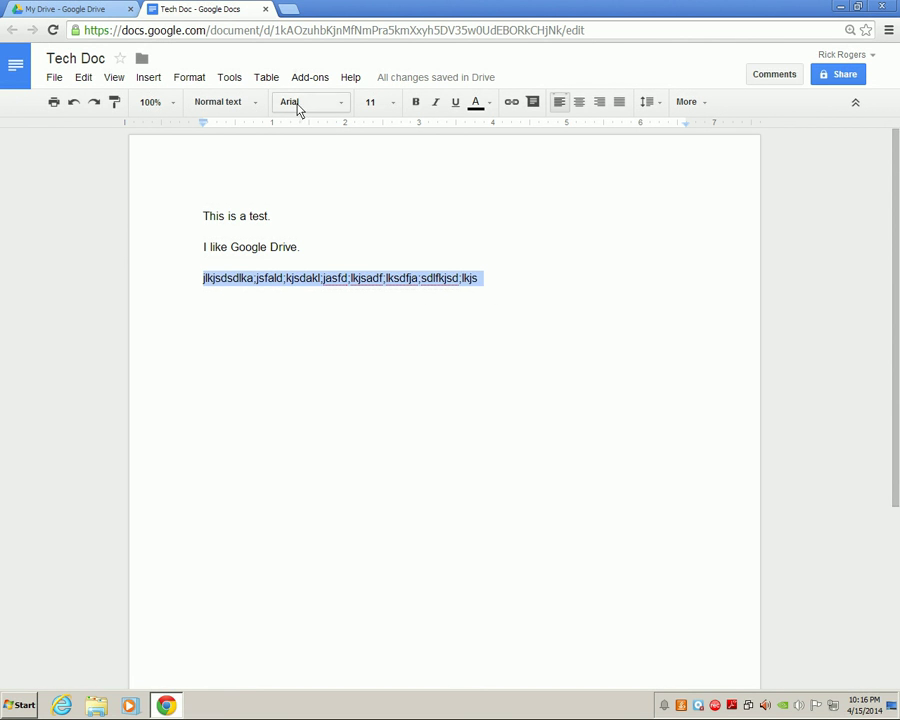
{"action": "left_click", "coordinate": [396, 110]}
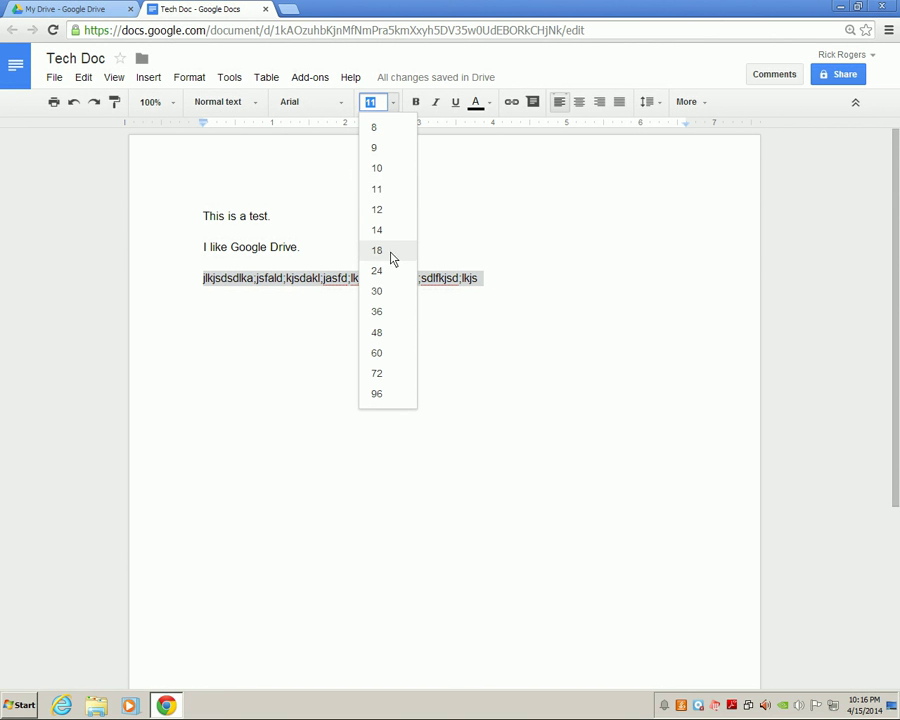
{"action": "left_click", "coordinate": [382, 311]}
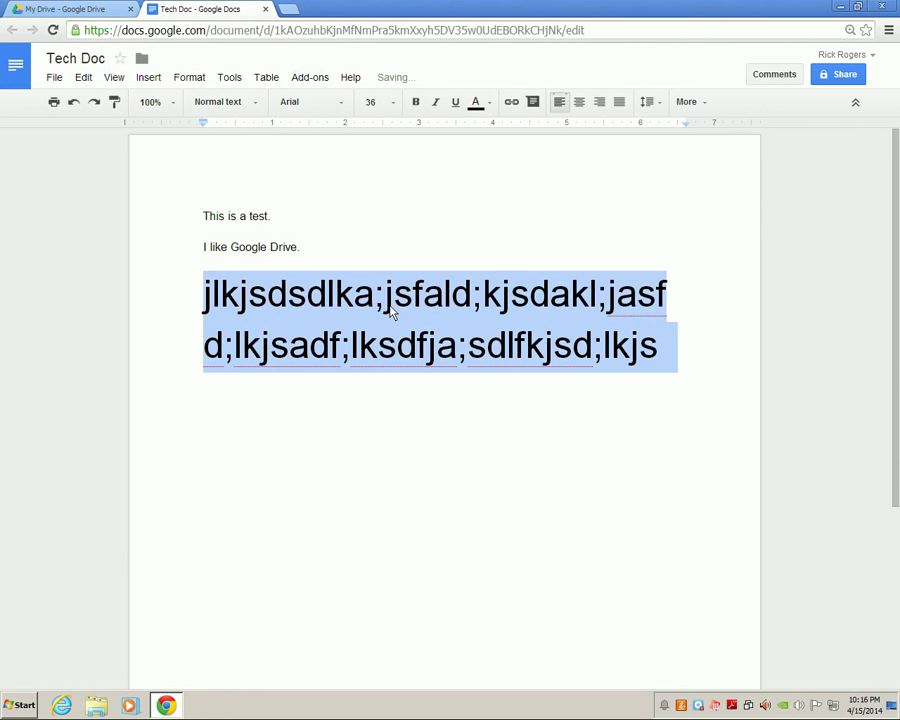
{"action": "left_click", "coordinate": [418, 104]}
{"action": "left_click", "coordinate": [437, 106]}
{"action": "left_click", "coordinate": [455, 104]}
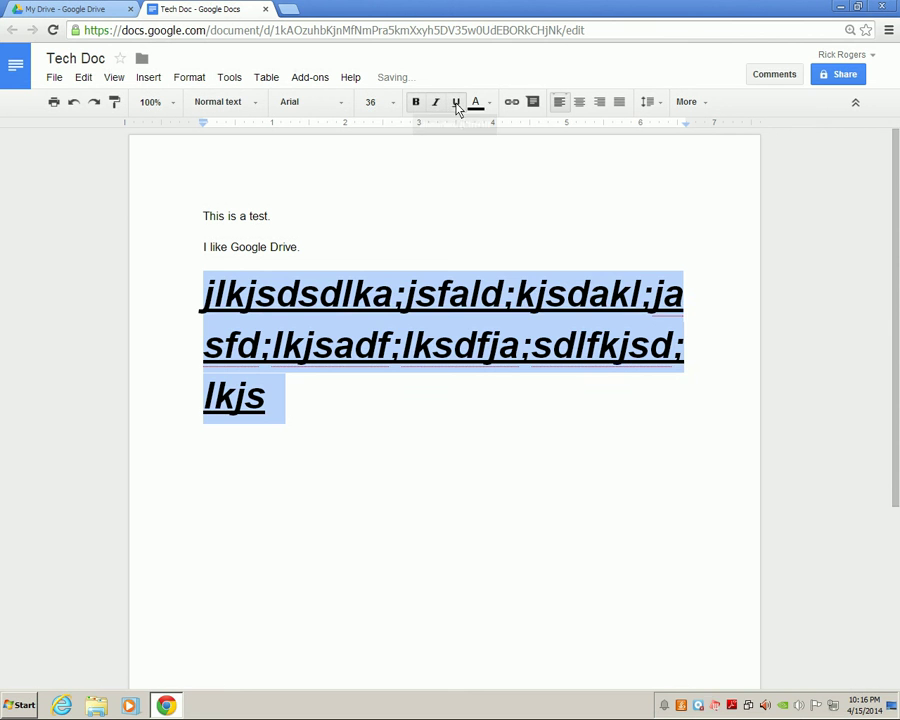
{"action": "left_click", "coordinate": [488, 103]}
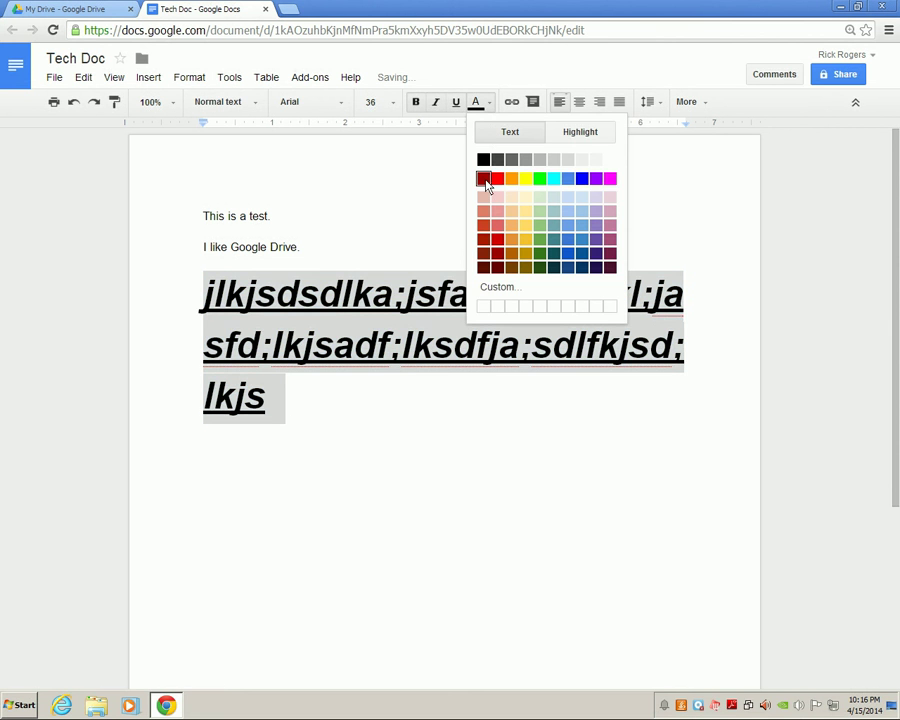
{"action": "left_click", "coordinate": [497, 179]}
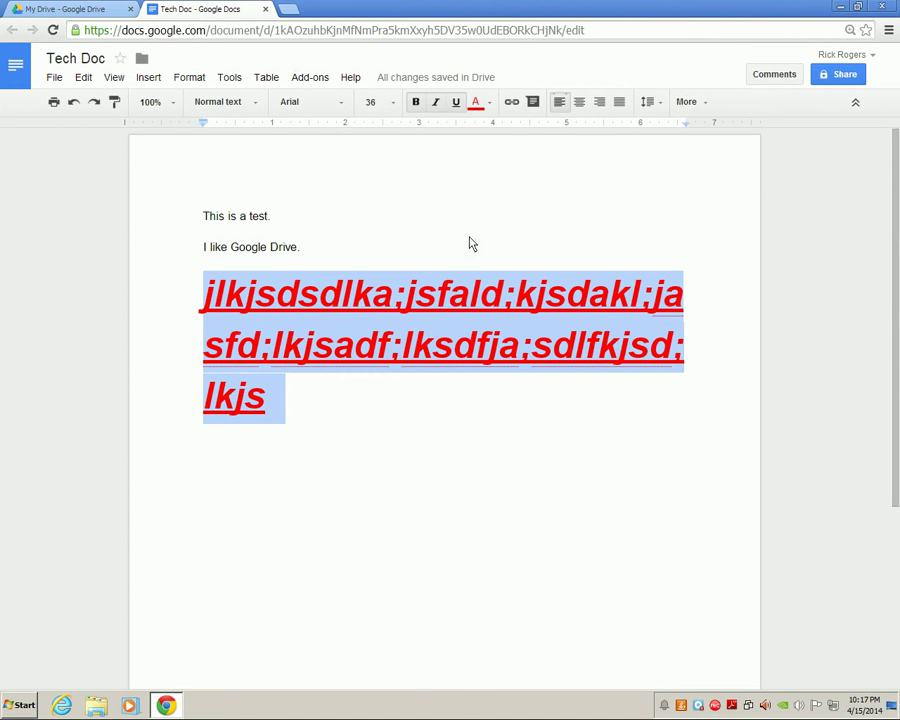
Step: Compare versions in the detailed revision history and restore the 10:15 PM revision that contains only the first two lines
{"action": "mouse_move", "coordinate": [395, 87]}
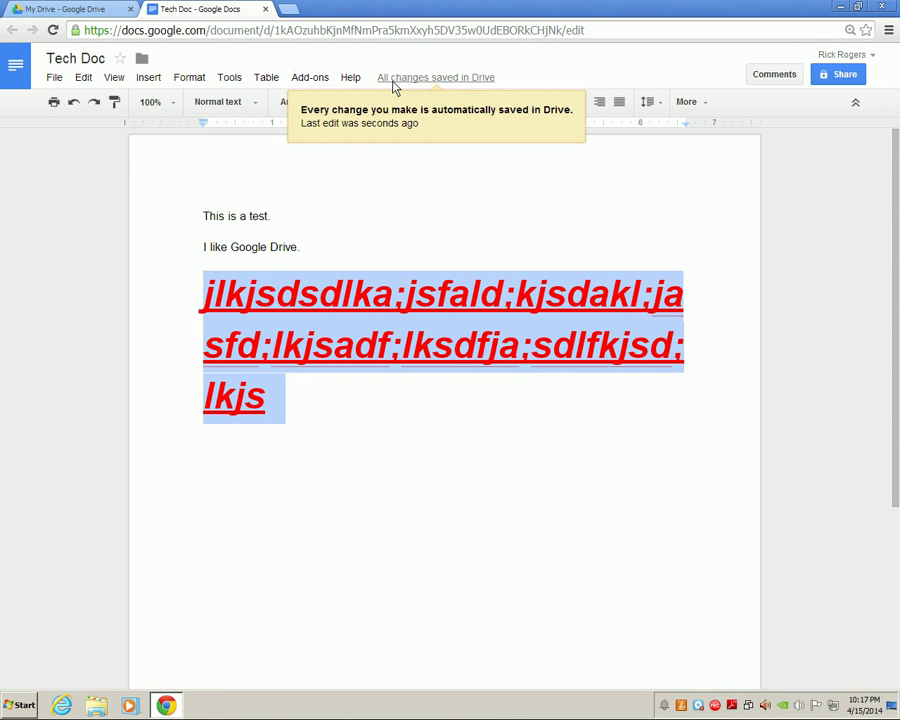
{"action": "left_click", "coordinate": [476, 84]}
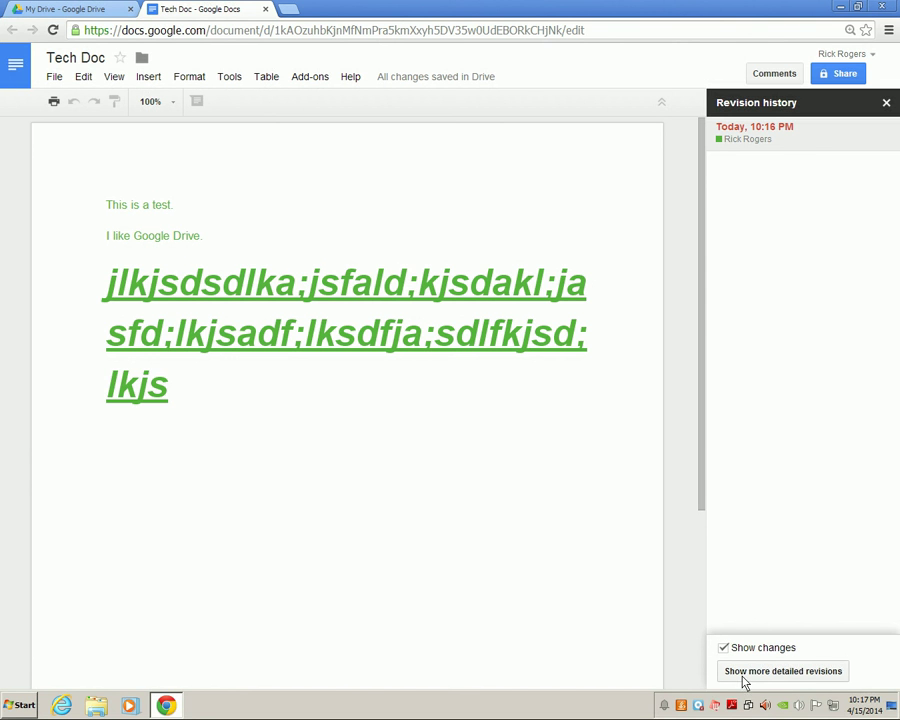
{"action": "left_click", "coordinate": [803, 678]}
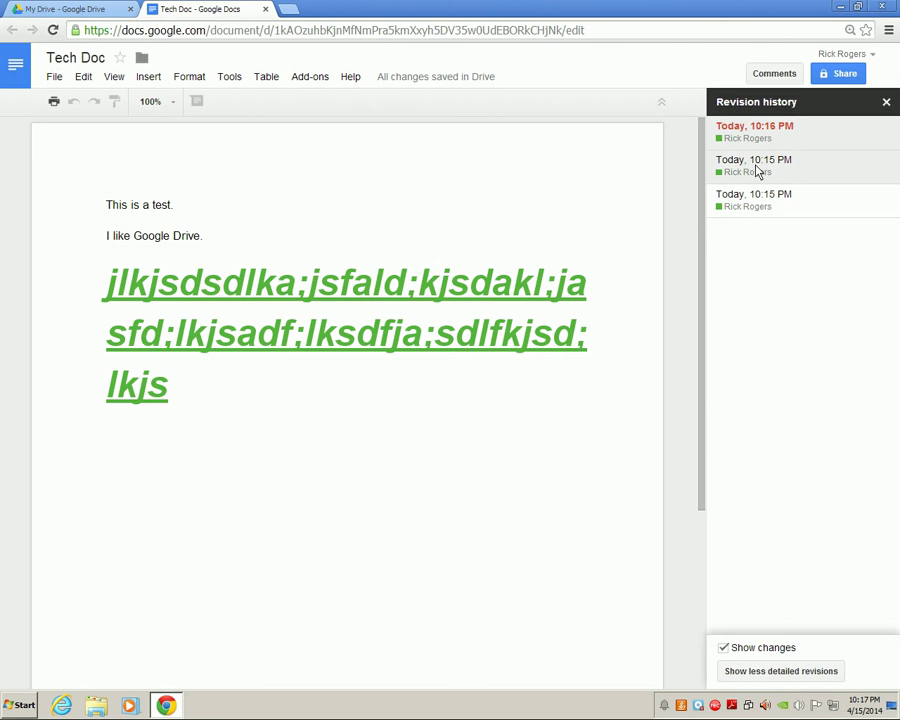
{"action": "left_click", "coordinate": [759, 171]}
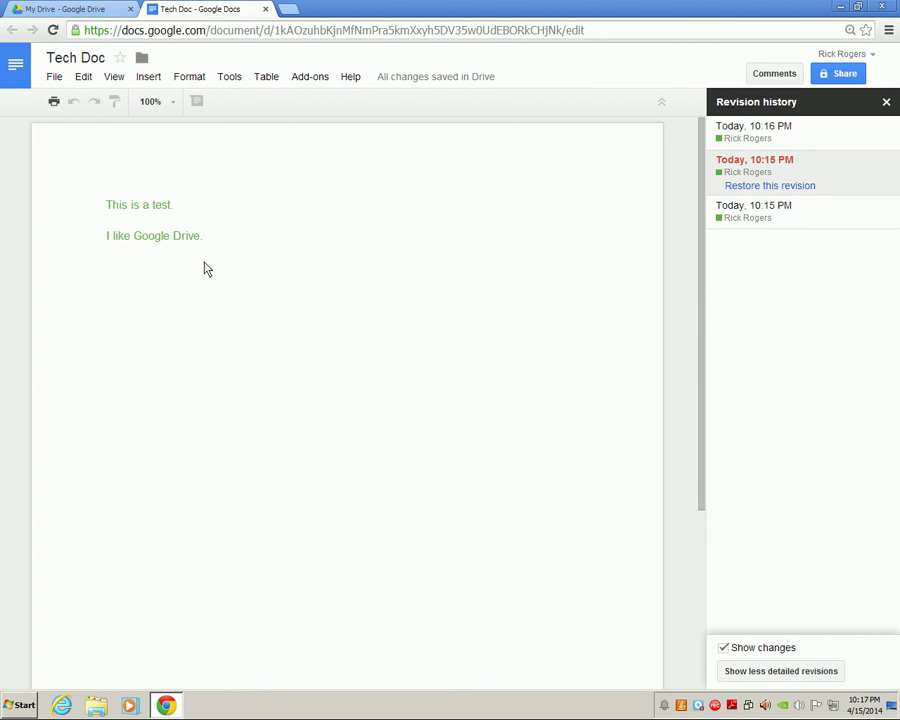
{"action": "left_click", "coordinate": [752, 141]}
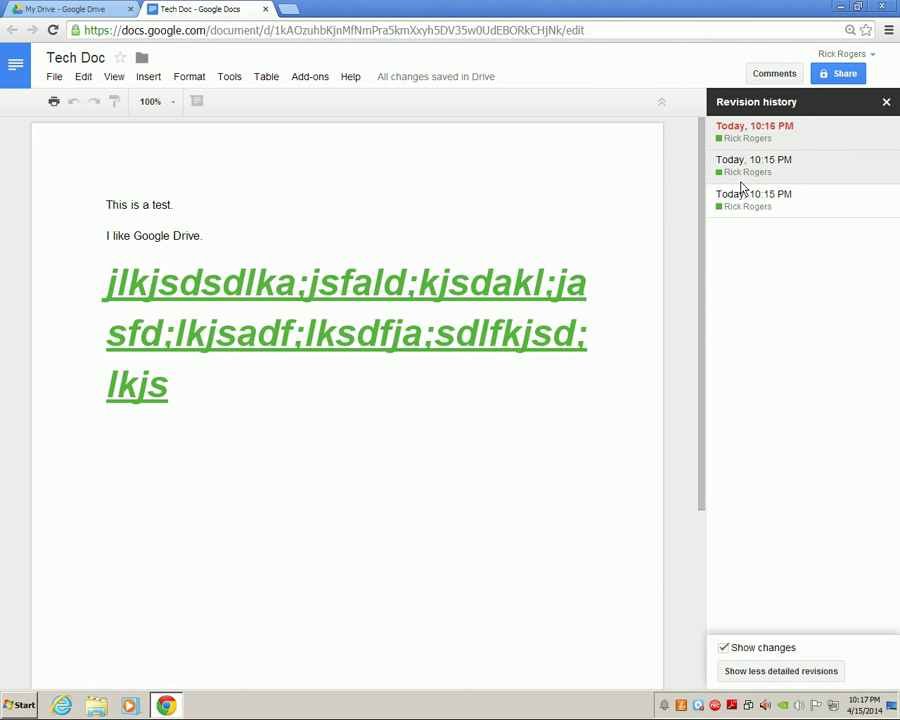
{"action": "left_click", "coordinate": [741, 188]}
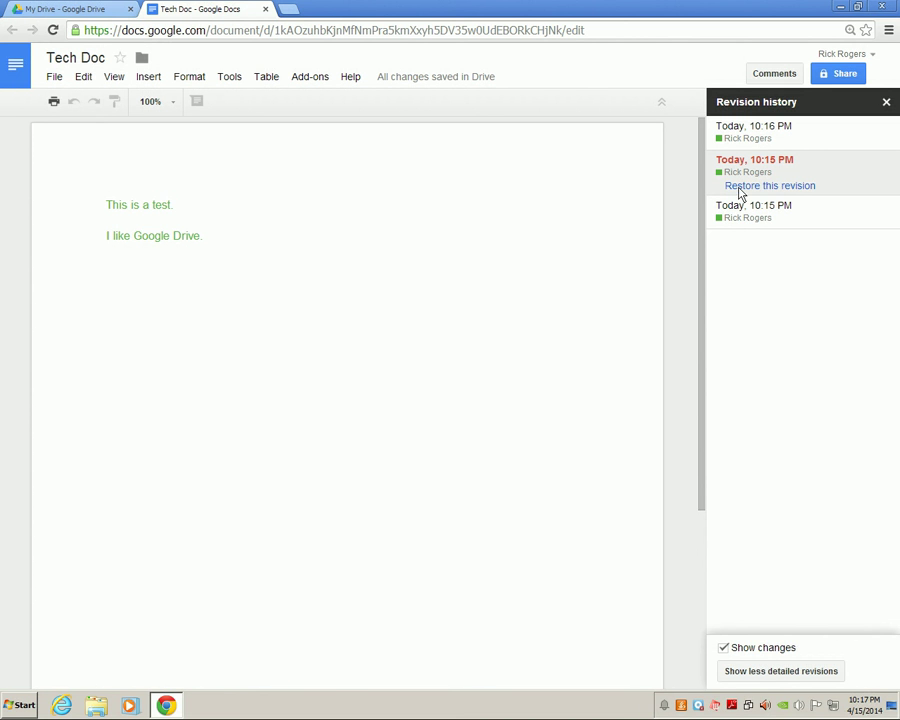
{"action": "left_click", "coordinate": [748, 188]}
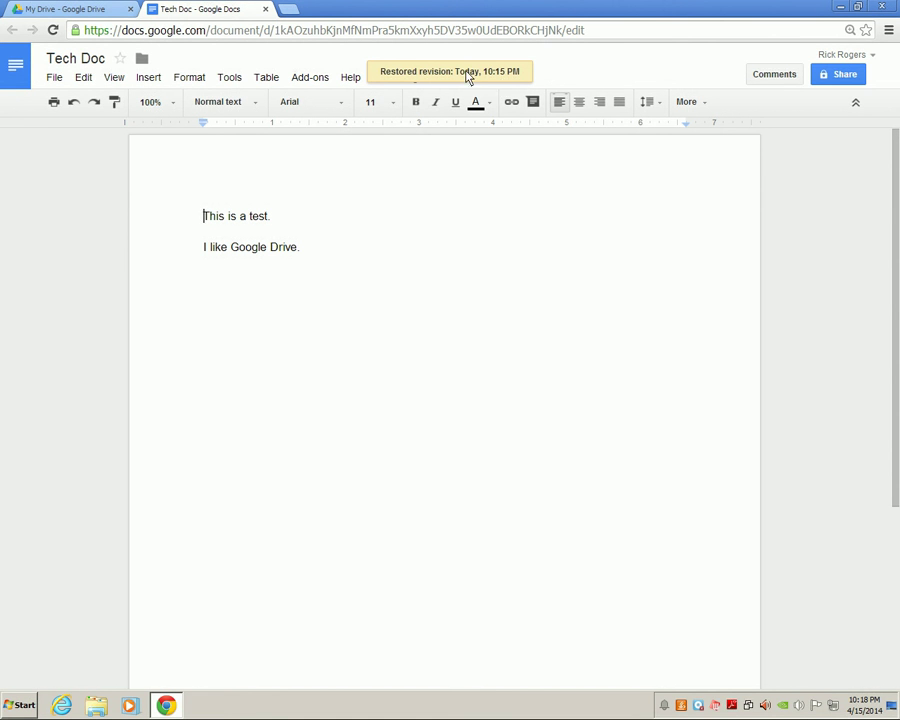
Step: Close Tech Doc, reopen it from Drive to check its sharing status, and close it again
{"action": "left_click", "coordinate": [265, 9]}
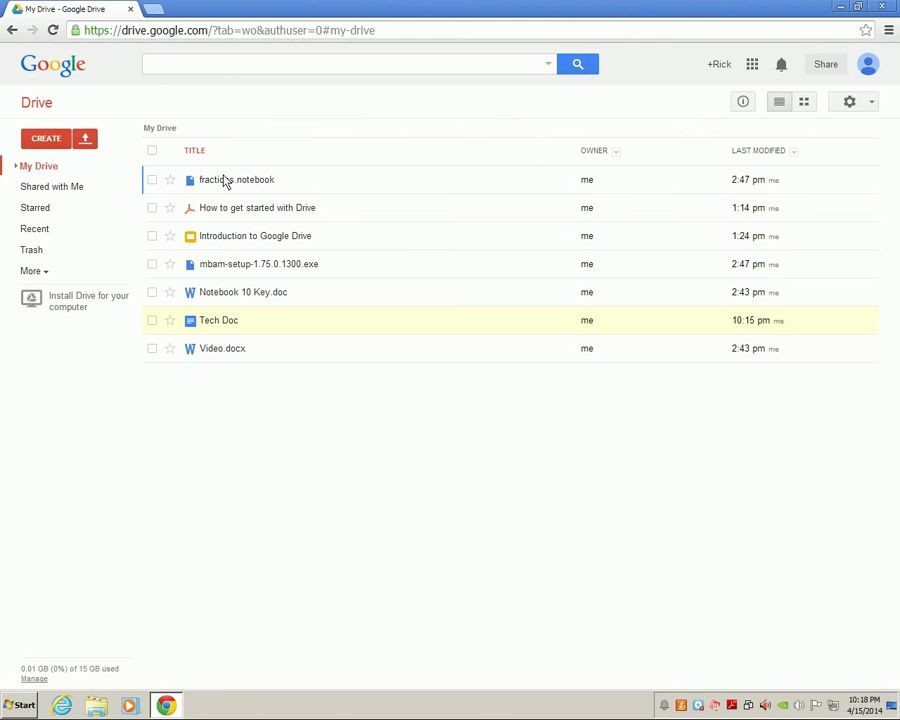
{"action": "left_click", "coordinate": [217, 327]}
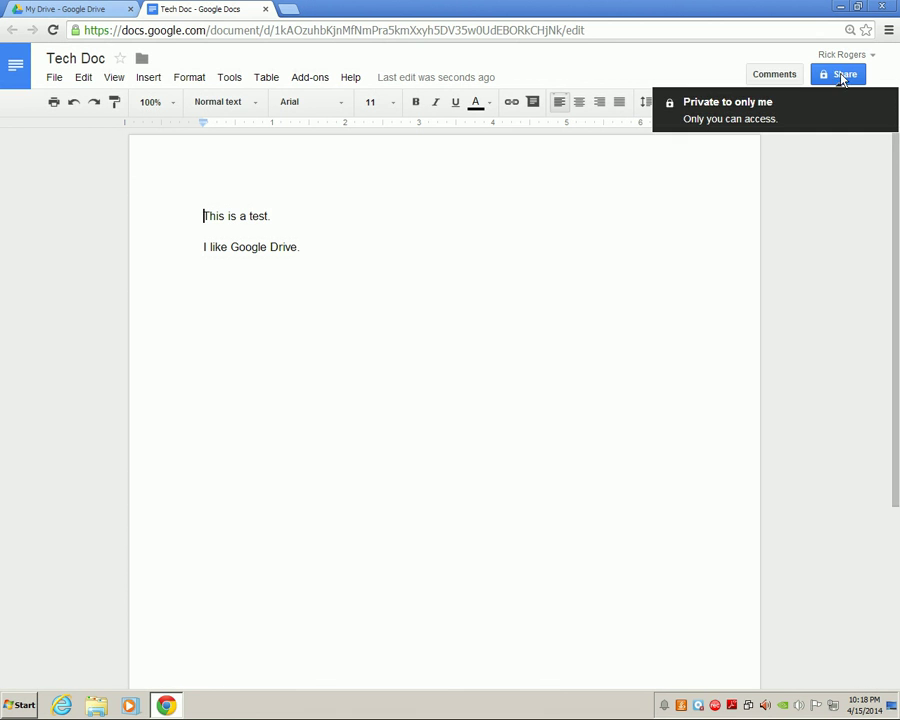
{"action": "left_click", "coordinate": [265, 10]}
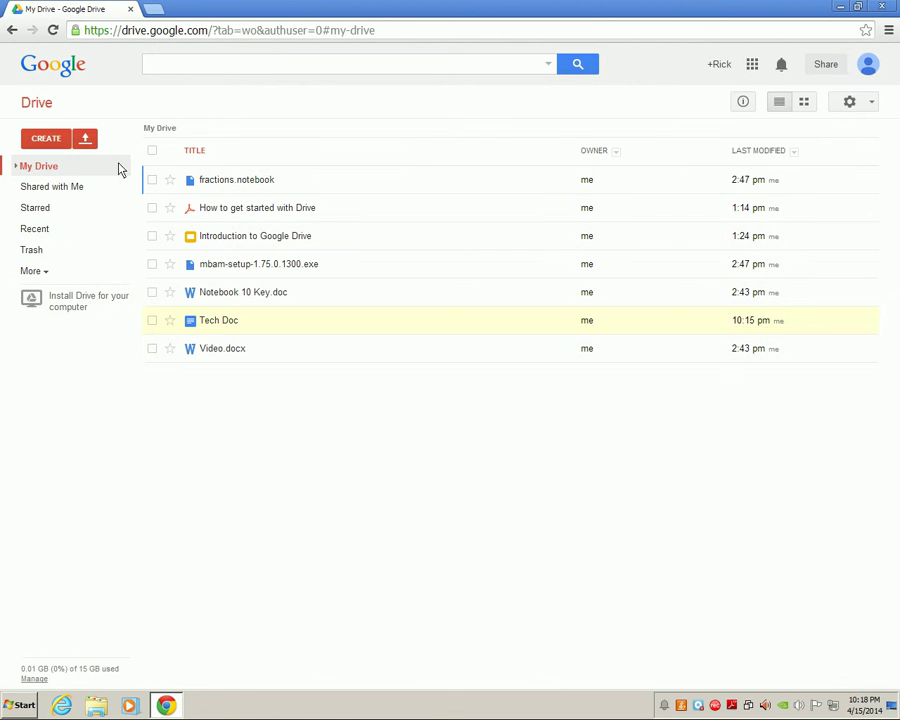
Step: Create a new presentation from Drive with the Dark Gradient theme
{"action": "left_click", "coordinate": [50, 140]}
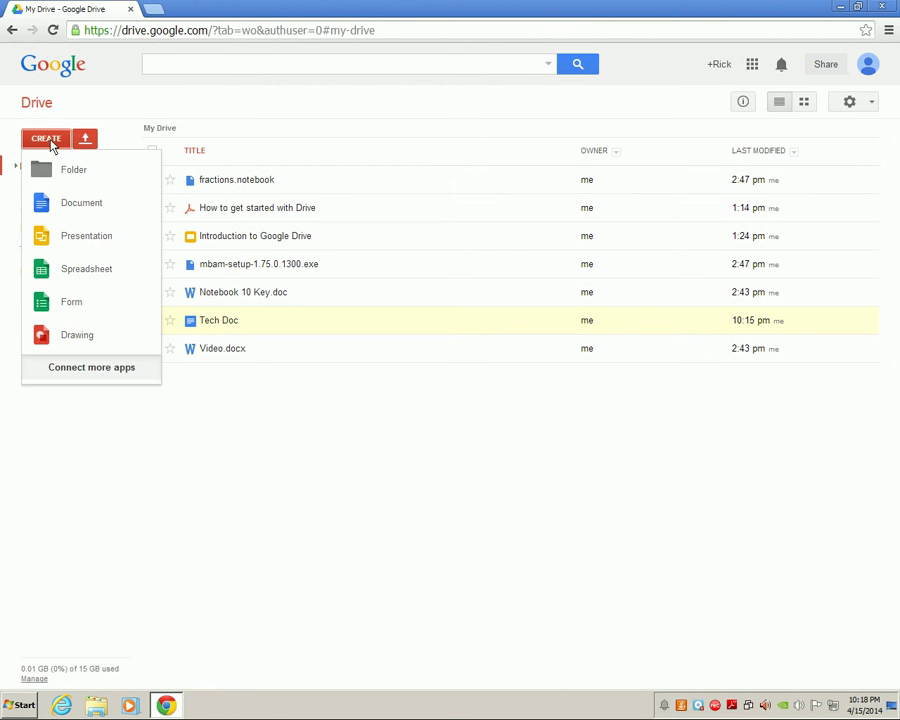
{"action": "left_click", "coordinate": [84, 249]}
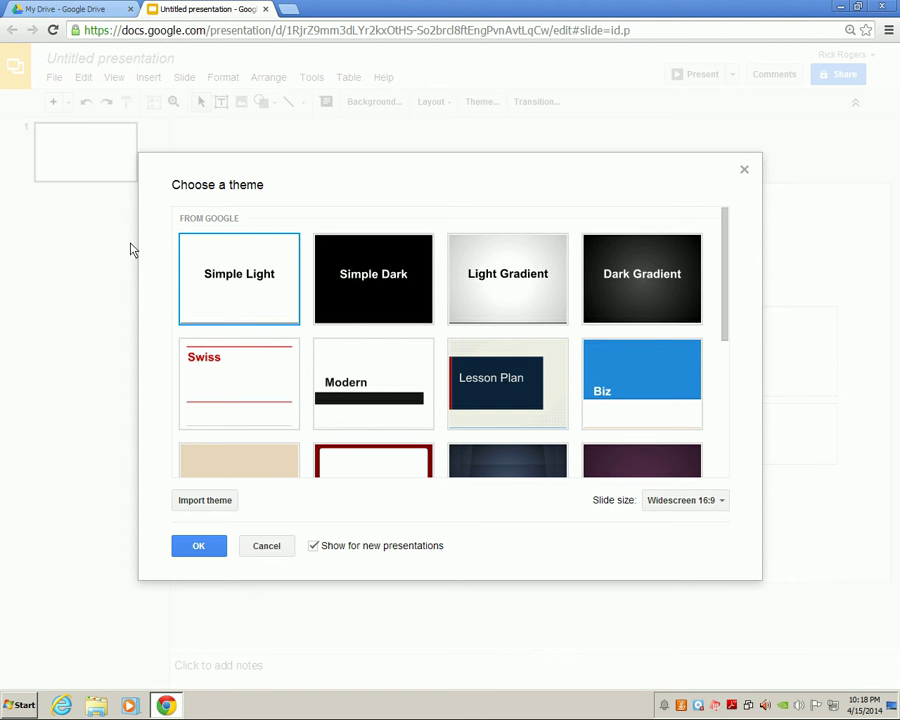
{"action": "mouse_move", "coordinate": [723, 271]}
{"action": "left_mouse_down"}
{"action": "mouse_move", "coordinate": [717, 299]}
{"action": "mouse_move", "coordinate": [733, 277]}
{"action": "left_mouse_up"}
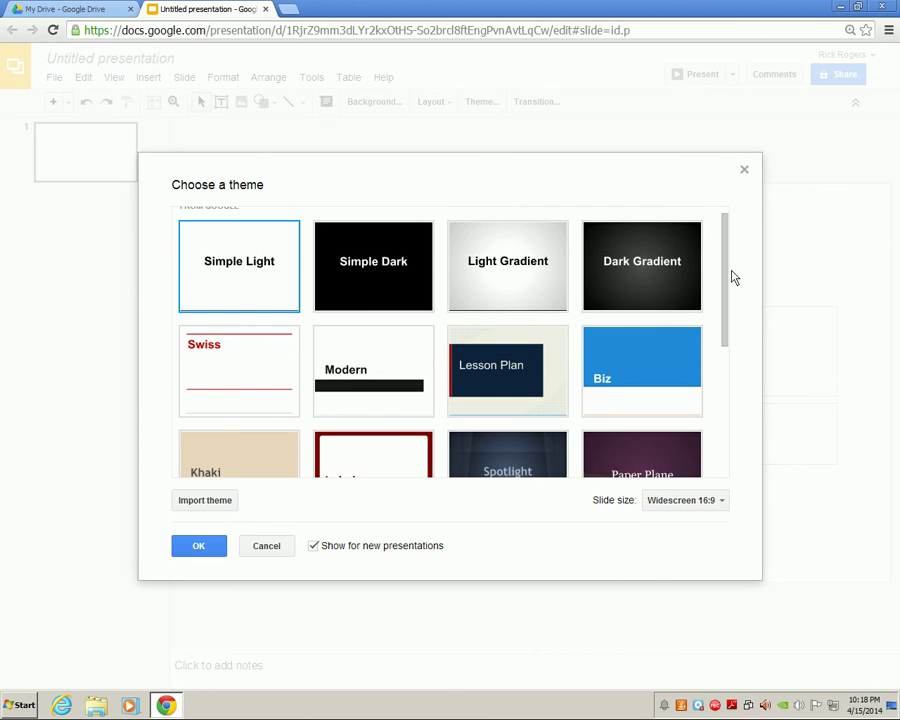
{"action": "left_click", "coordinate": [651, 284]}
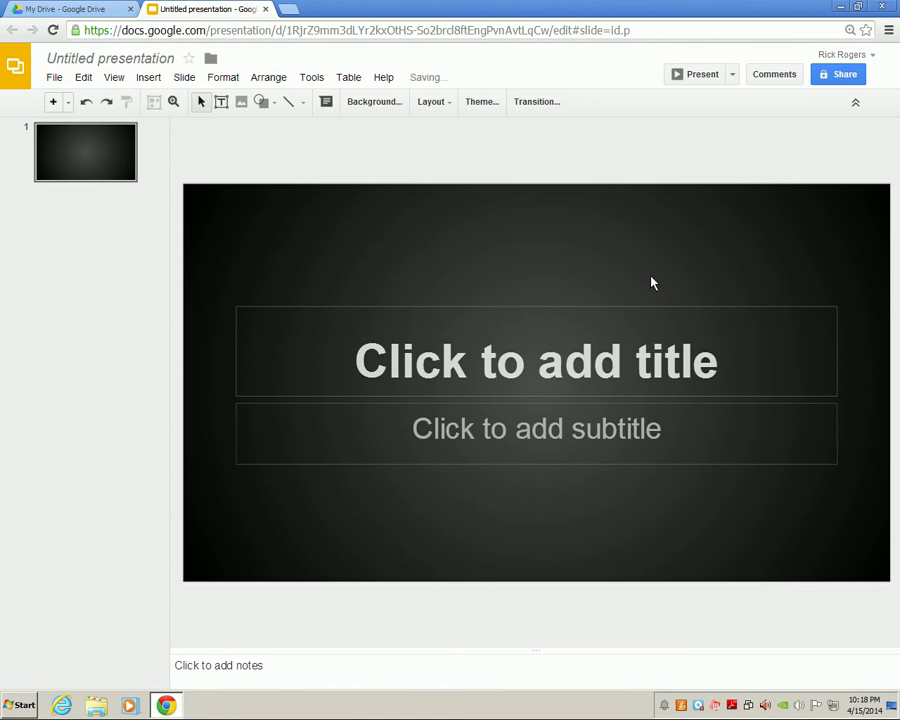
Step: Enter "Google Drive" as the first slide's title and add a second slide
{"action": "left_click", "coordinate": [537, 361]}
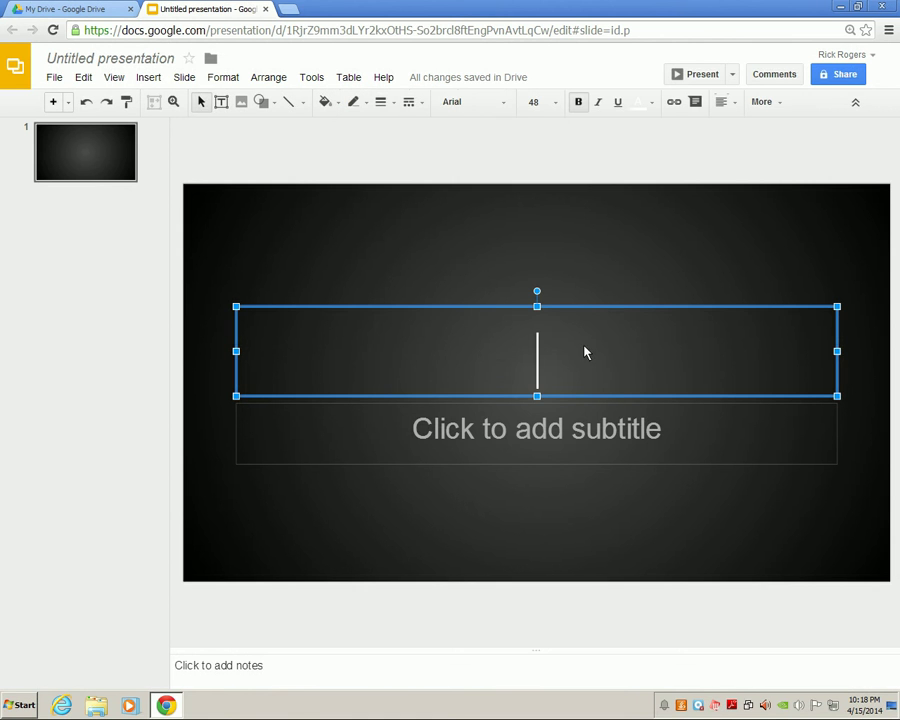
{"action": "type", "text": "Go"}
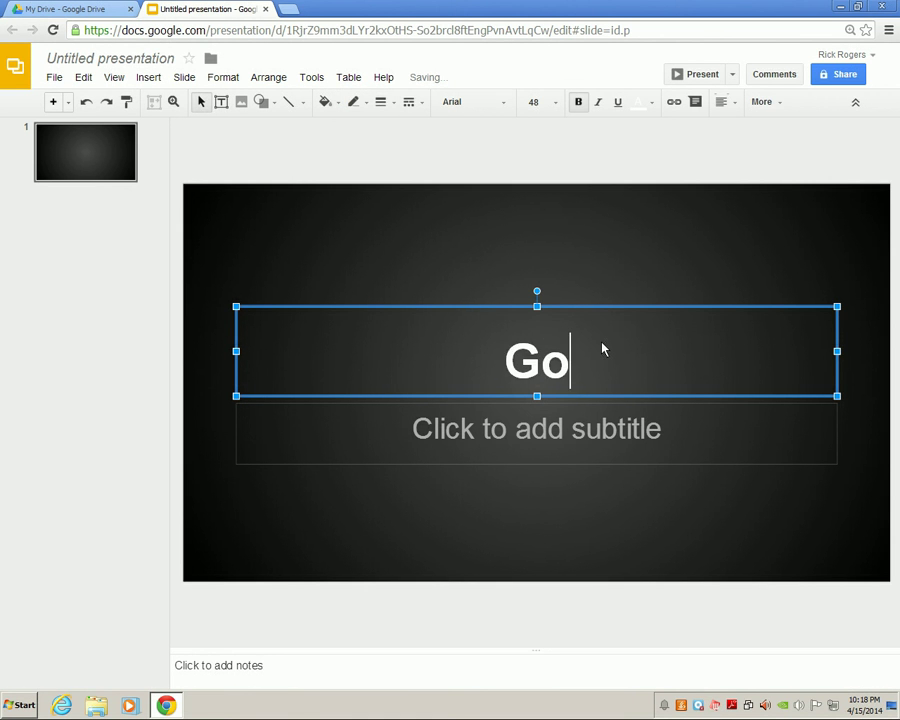
{"action": "type", "text": "og"}
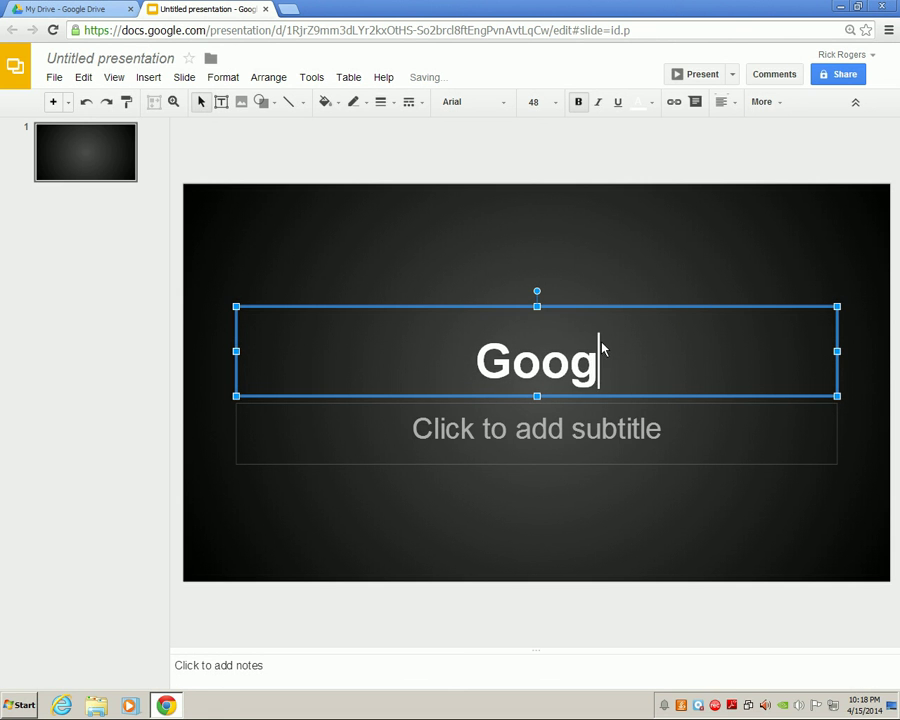
{"action": "type", "text": "le Dr"}
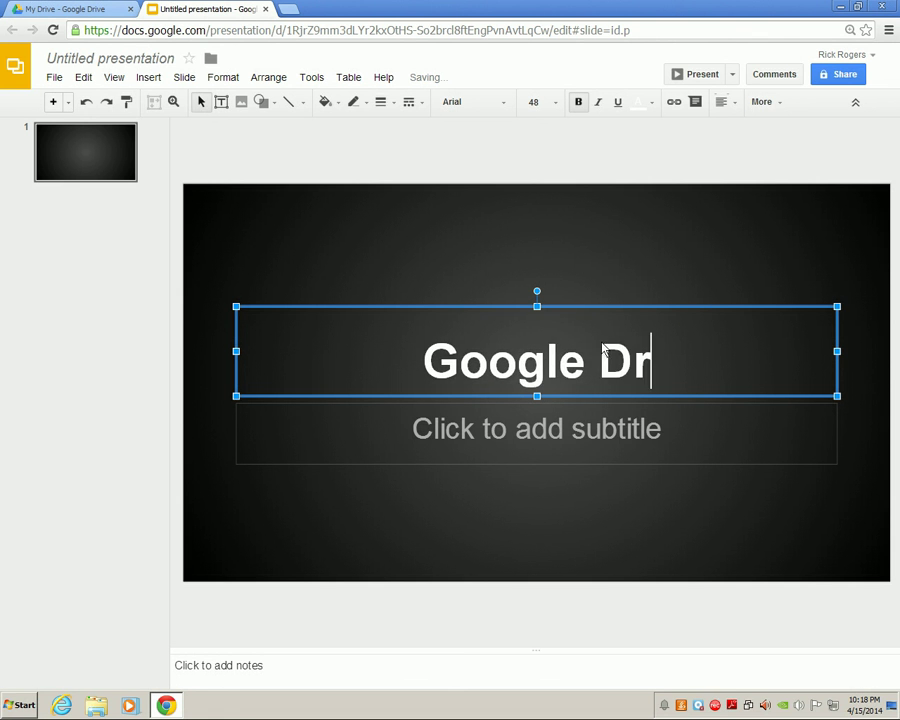
{"action": "type", "text": "ive"}
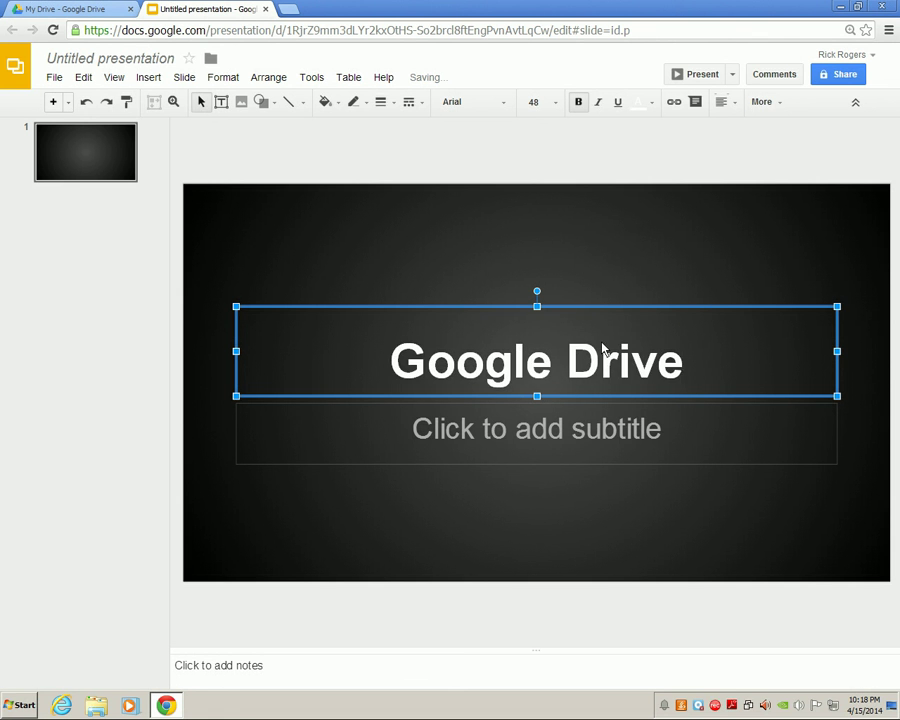
{"action": "left_click", "coordinate": [53, 102]}
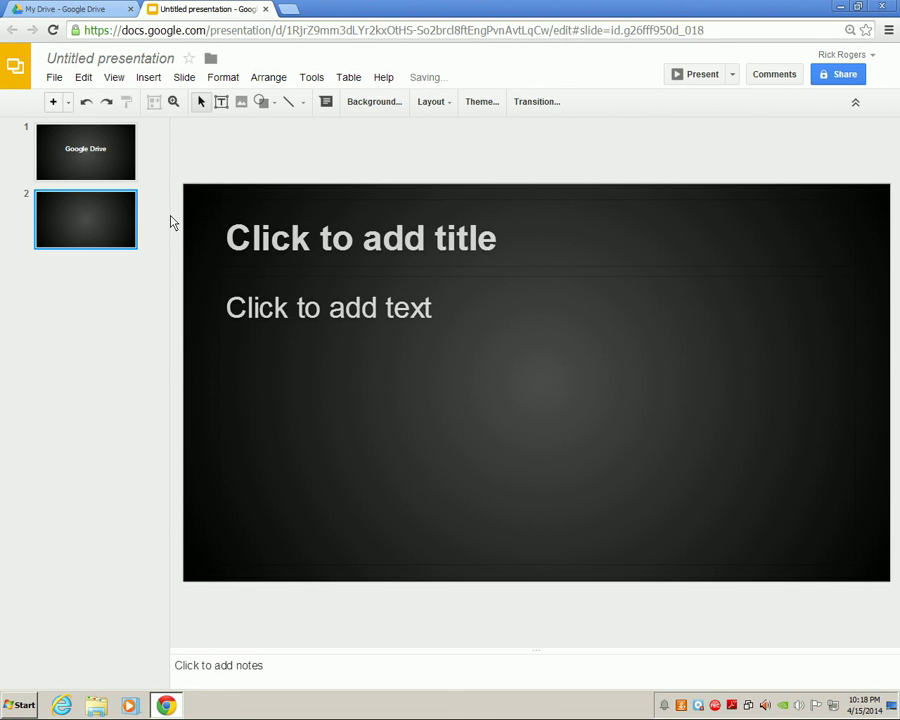